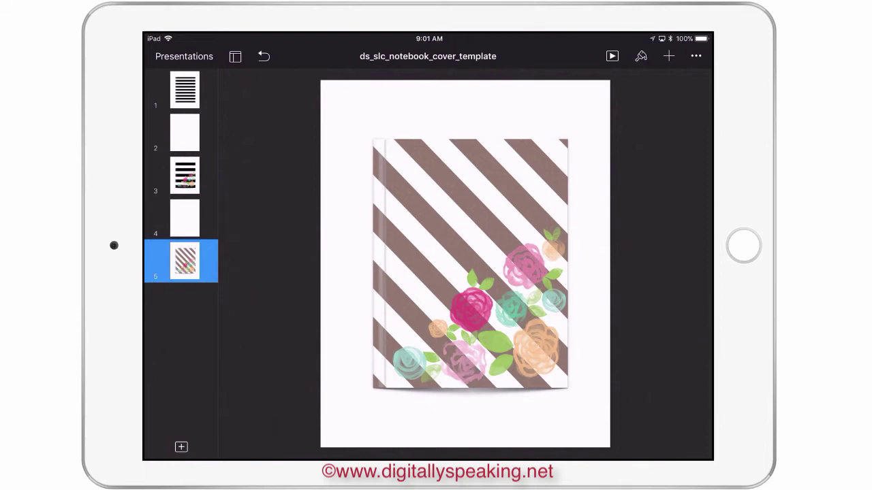
Display slide 3 with the black-and-white striped floral notebook cover
{"action": "left_click", "coordinate": [185, 175]}
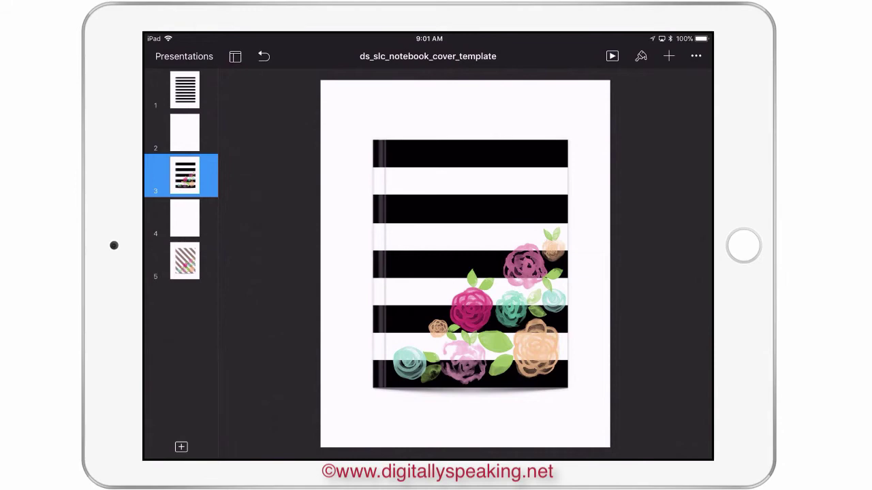
{"action": "left_click_drag", "start_coordinate": [428, 458], "coordinate": [428, 286]}
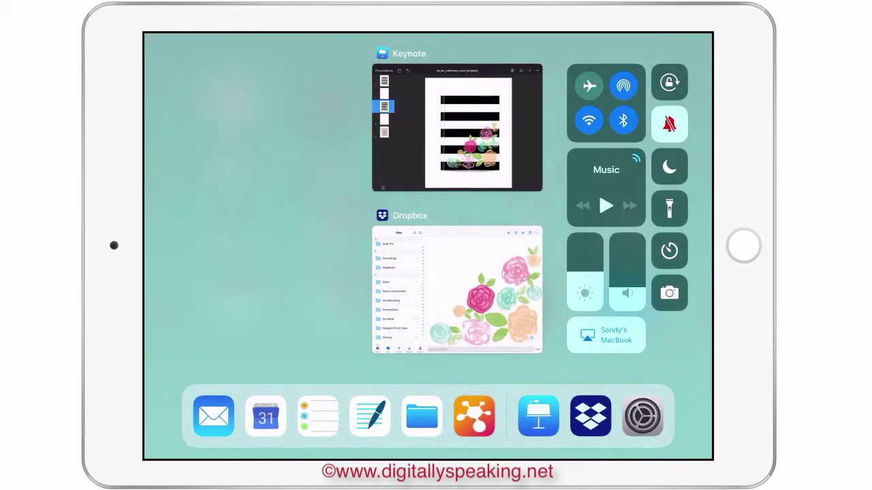
{"action": "left_click", "coordinate": [457, 127]}
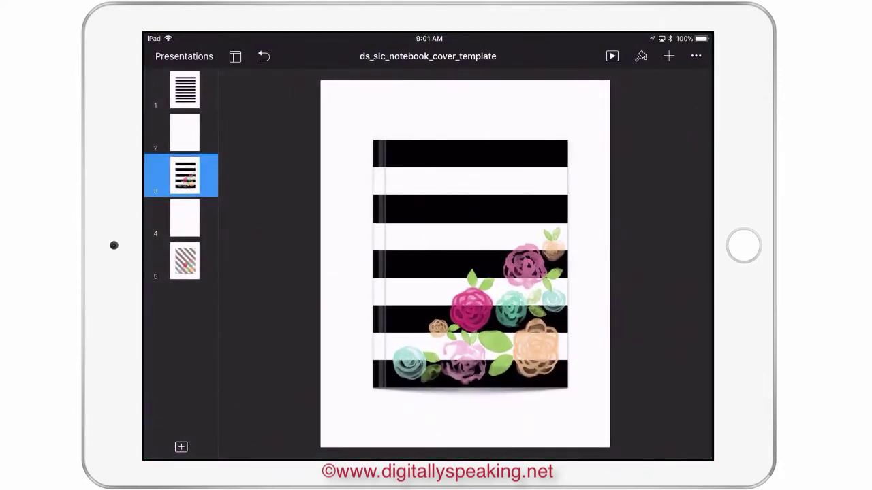
Switch to Dropbox from the Storage folder on the home screen
{"action": "key", "text": "super+h"}
{"action": "left_click", "coordinate": [428, 308]}
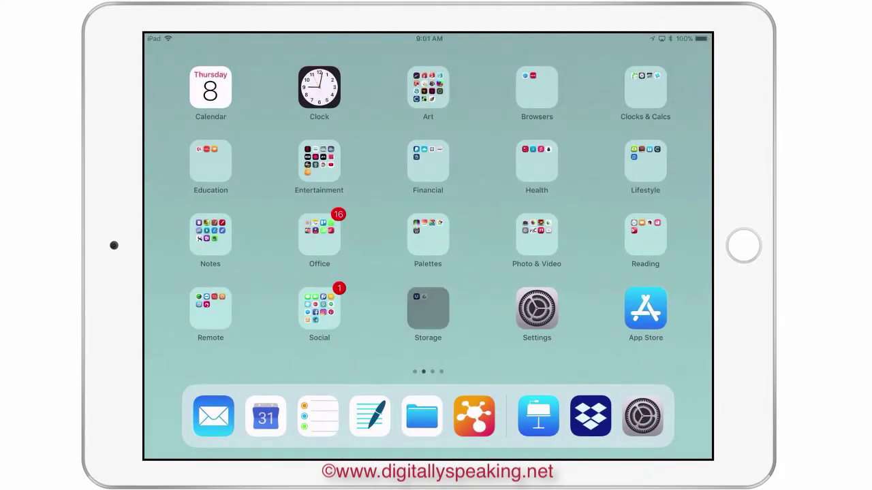
{"action": "left_click", "coordinate": [320, 138]}
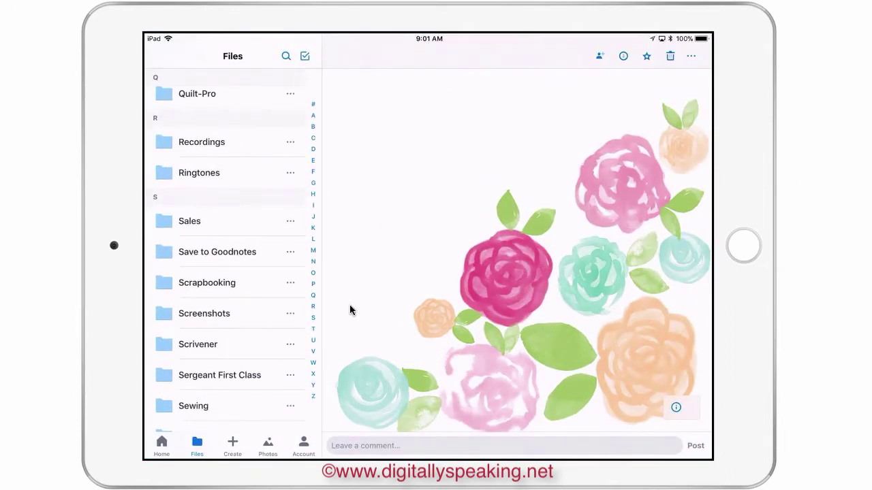
Find and open the Sales folder in the Dropbox file list
{"action": "scroll", "coordinate": [226, 267], "scroll_direction": "down", "scroll_amount": 15}
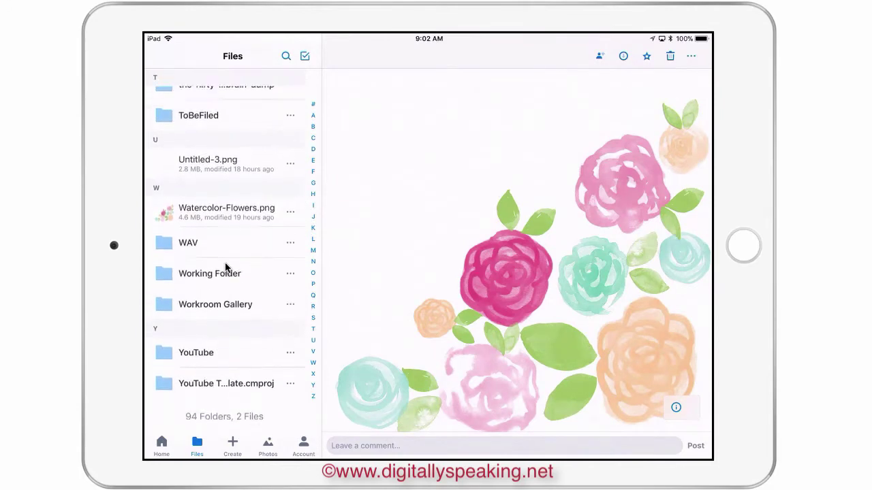
{"action": "scroll", "coordinate": [225, 267], "scroll_direction": "up", "scroll_amount": 4}
{"action": "scroll", "coordinate": [225, 267], "scroll_direction": "up", "scroll_amount": 7}
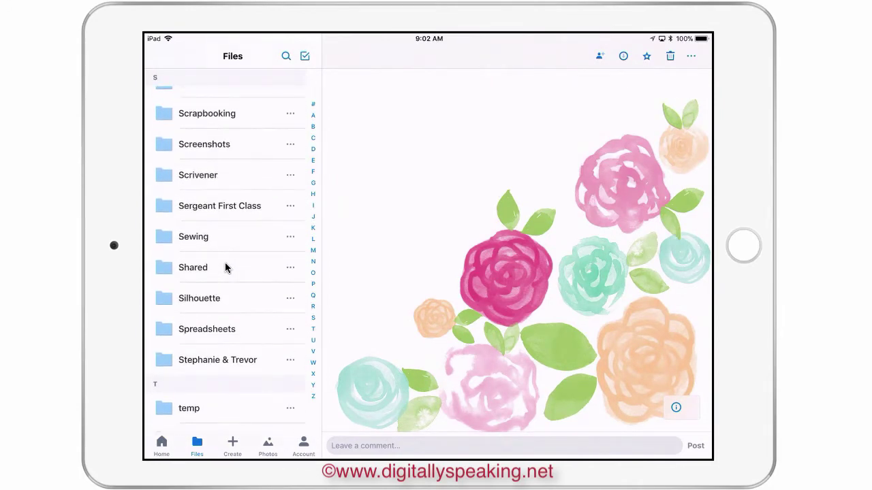
{"action": "scroll", "coordinate": [224, 267], "scroll_direction": "up", "scroll_amount": 3}
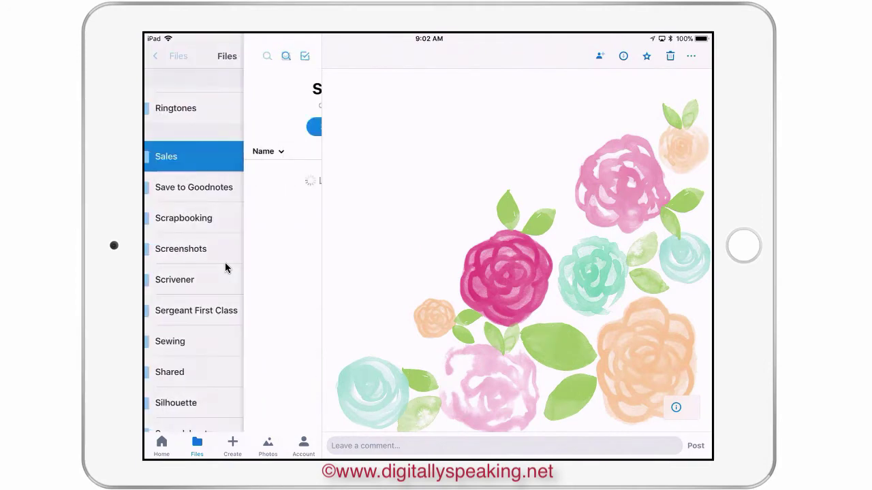
Open the Templates folder inside Sales and its Template iPlanner Ijournal Cover subfolder
{"action": "scroll", "coordinate": [225, 267], "scroll_direction": "down", "scroll_amount": 10}
{"action": "scroll", "coordinate": [225, 266], "scroll_direction": "down", "scroll_amount": 4}
{"action": "scroll", "coordinate": [225, 267], "scroll_direction": "up", "scroll_amount": 2}
{"action": "scroll", "coordinate": [225, 267], "scroll_direction": "down", "scroll_amount": 4}
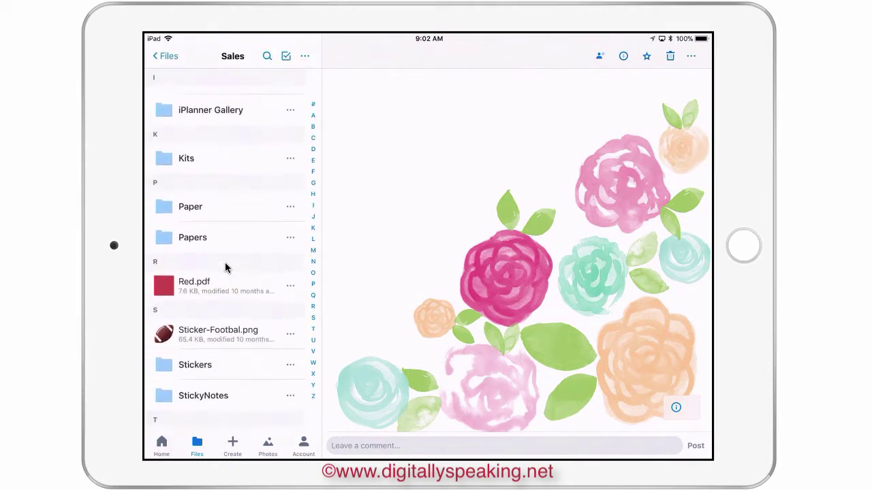
{"action": "scroll", "coordinate": [225, 267], "scroll_direction": "down", "scroll_amount": 1}
{"action": "scroll", "coordinate": [225, 266], "scroll_direction": "down", "scroll_amount": 2}
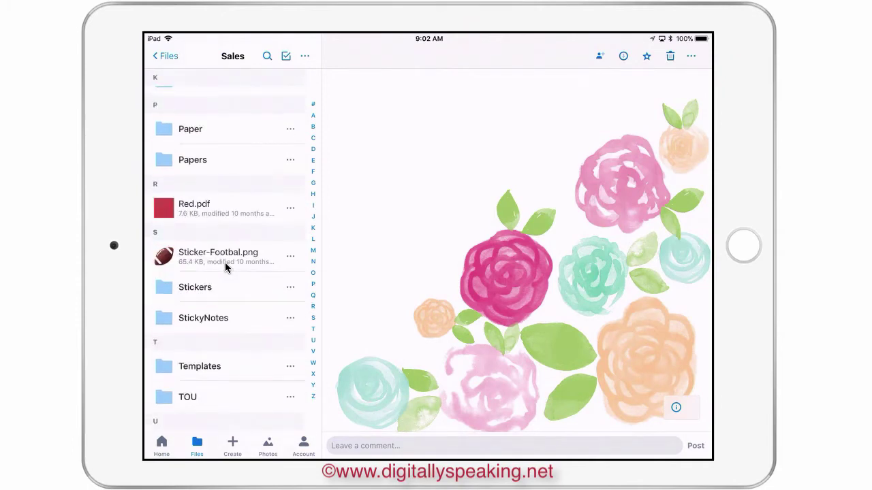
{"action": "left_click", "coordinate": [200, 363]}
{"action": "scroll", "coordinate": [226, 267], "scroll_direction": "down", "scroll_amount": 3}
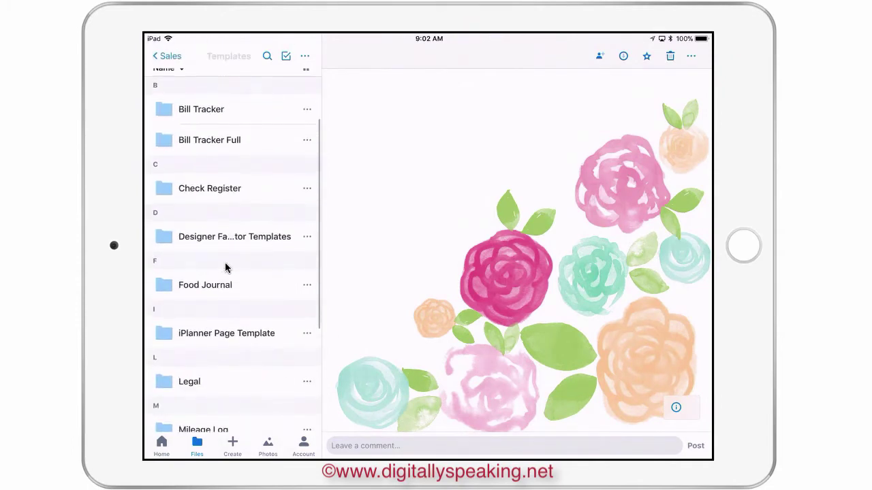
{"action": "scroll", "coordinate": [225, 267], "scroll_direction": "down", "scroll_amount": 7}
{"action": "left_click", "coordinate": [233, 381]}
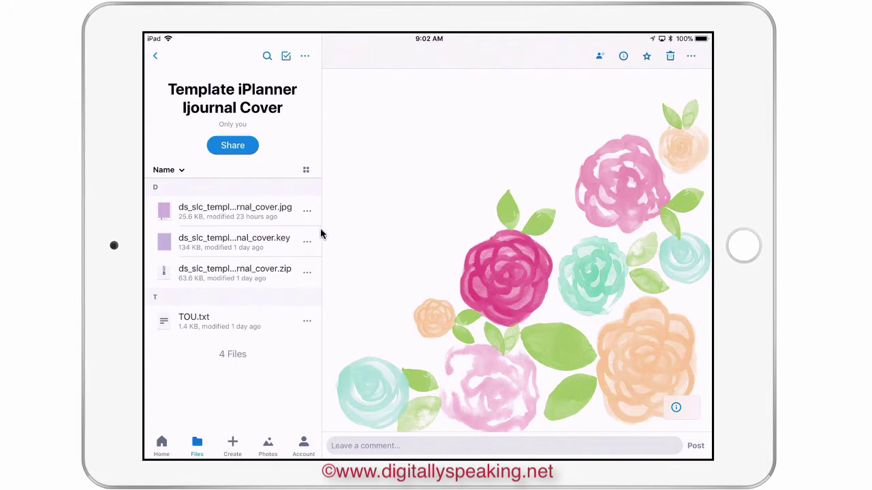
Preview the cover template's JPG image and its .key presentation file
{"action": "left_click", "coordinate": [260, 214]}
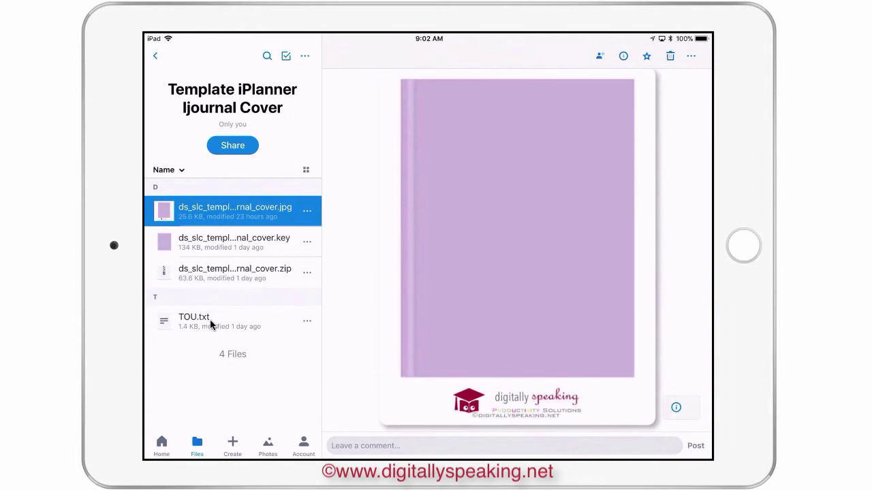
{"action": "left_click", "coordinate": [258, 242]}
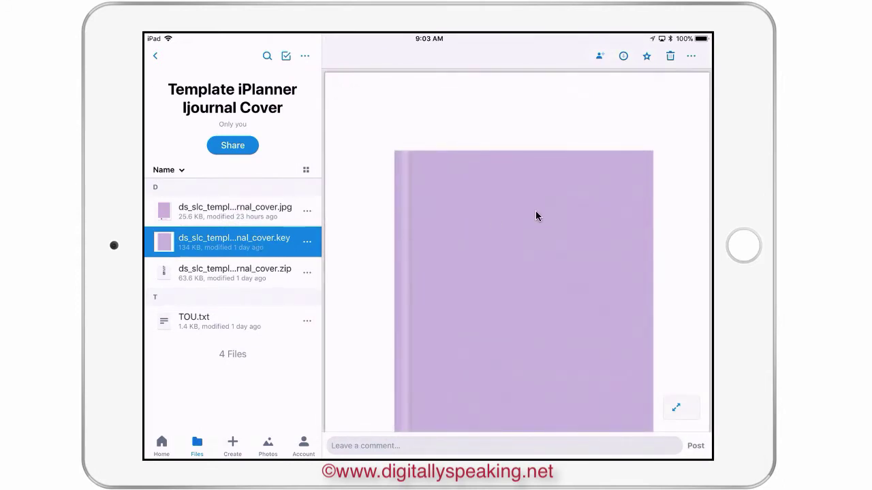
{"action": "scroll", "coordinate": [535, 216], "scroll_direction": "down", "scroll_amount": 3}
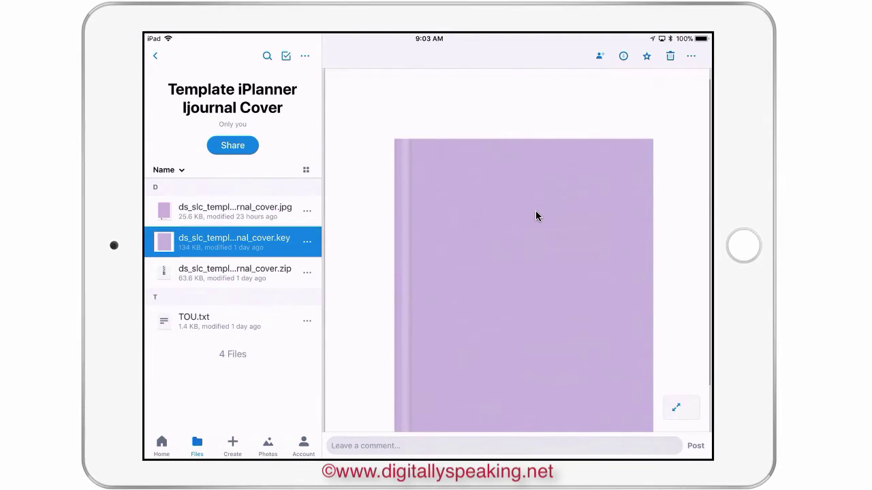
{"action": "scroll", "coordinate": [535, 216], "scroll_direction": "up", "scroll_amount": 1}
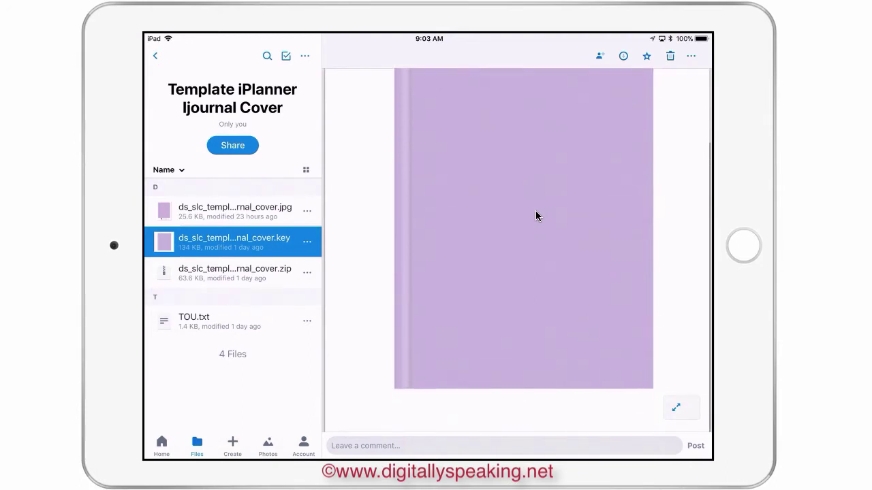
{"action": "scroll", "coordinate": [535, 216], "scroll_direction": "up", "scroll_amount": 1}
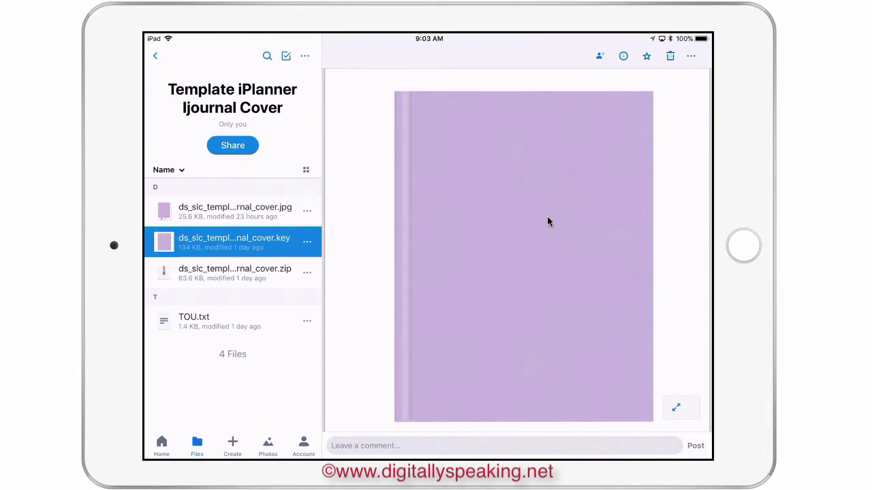
Export the cover template's .key file to Keynote and open it there
{"action": "left_click", "coordinate": [689, 57]}
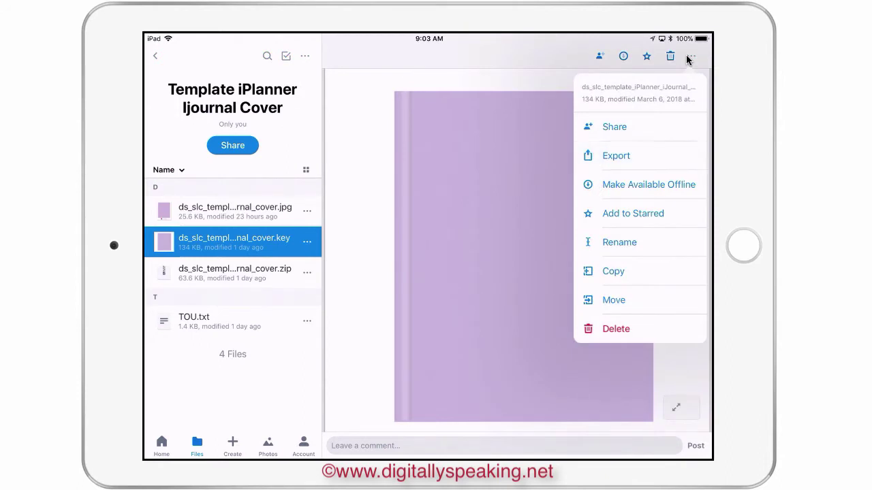
{"action": "left_click", "coordinate": [687, 58]}
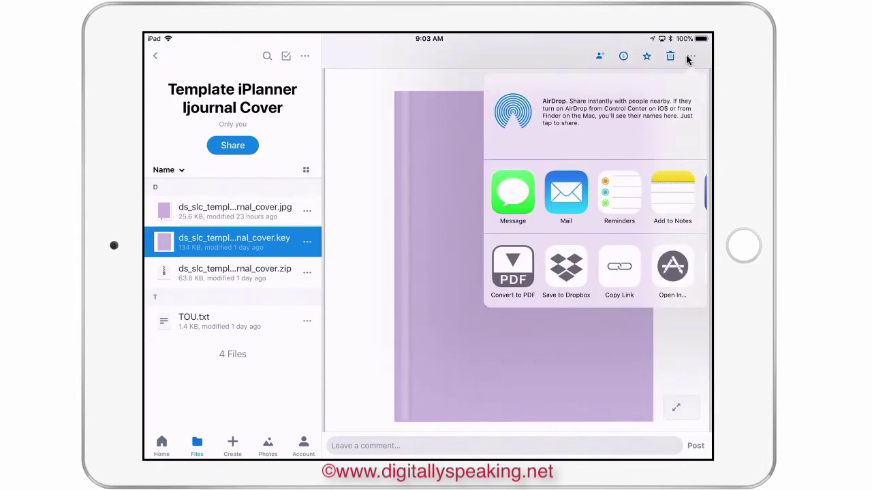
{"action": "left_click", "coordinate": [688, 59]}
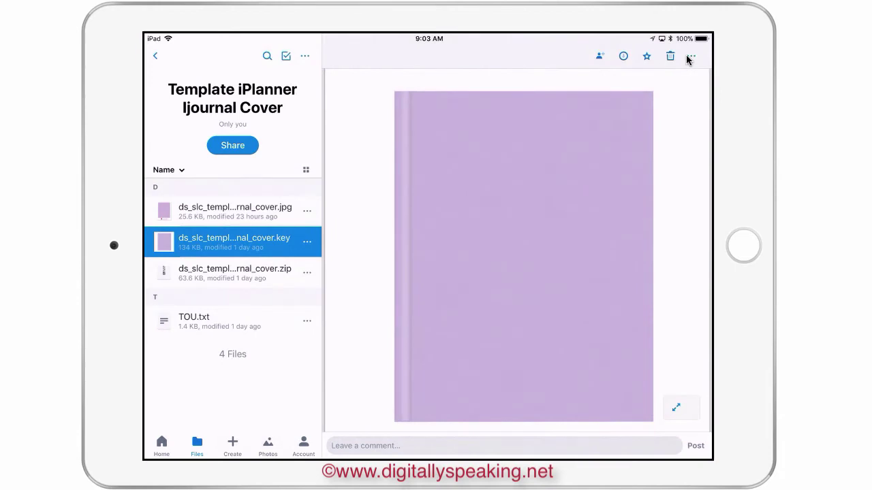
{"action": "scroll", "coordinate": [594, 198], "scroll_direction": "right", "scroll_amount": 5}
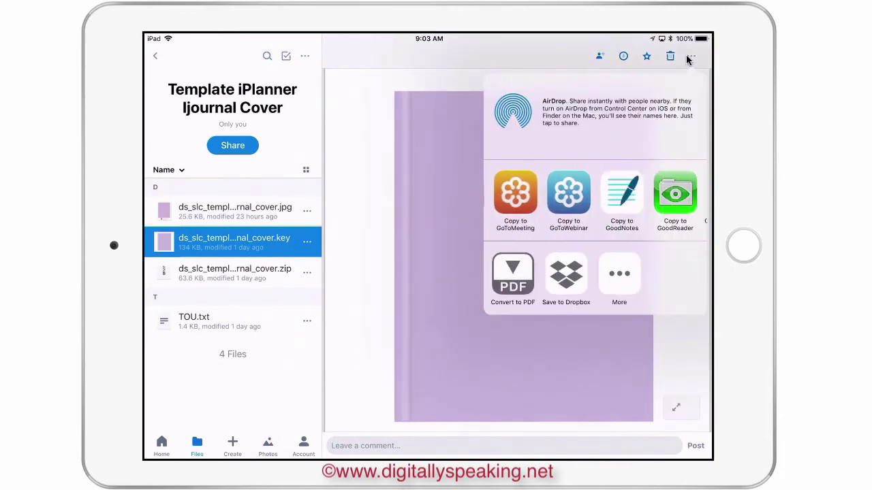
{"action": "left_click", "coordinate": [541, 192]}
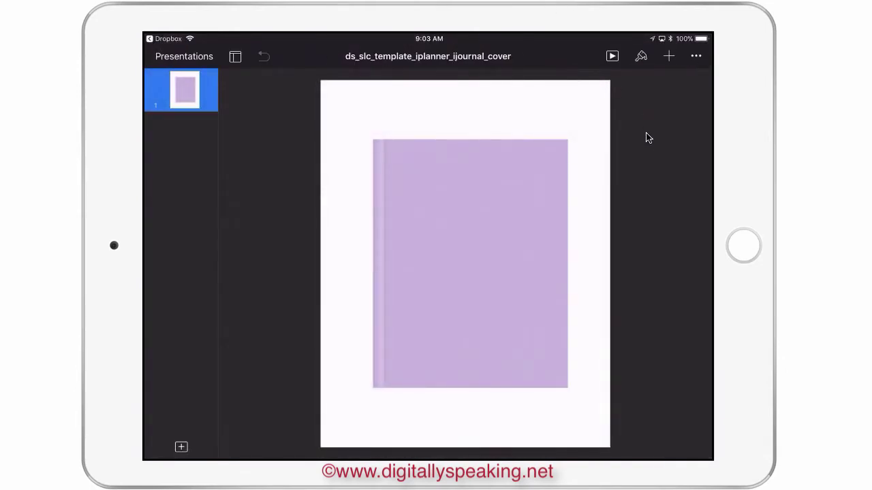
Select the page-sized overlay around the purple notebook cover to examine its extent
{"action": "left_click", "coordinate": [385, 398]}
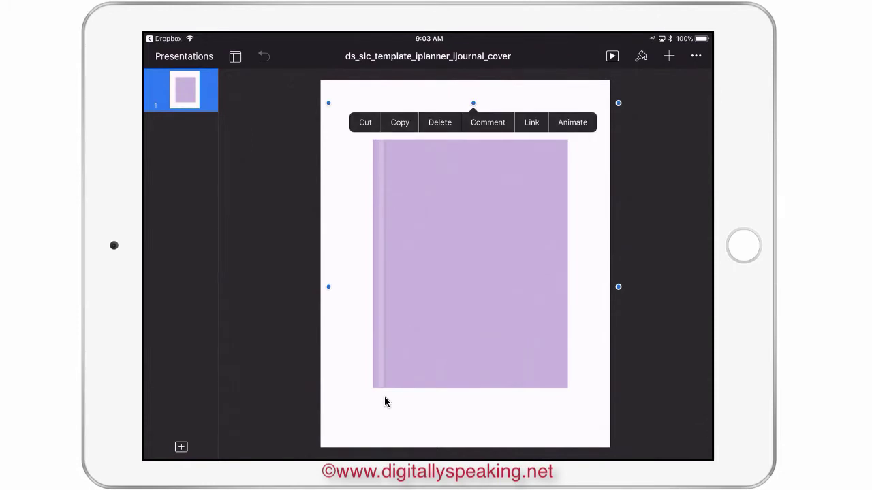
{"action": "left_click", "coordinate": [384, 402]}
{"action": "left_click", "coordinate": [384, 402]}
{"action": "left_click", "coordinate": [384, 397]}
{"action": "left_click", "coordinate": [384, 398]}
Try moving the purple cover image away from the spine shading, and undo the move
{"action": "left_click_drag", "start_coordinate": [470, 263], "coordinate": [522, 267]}
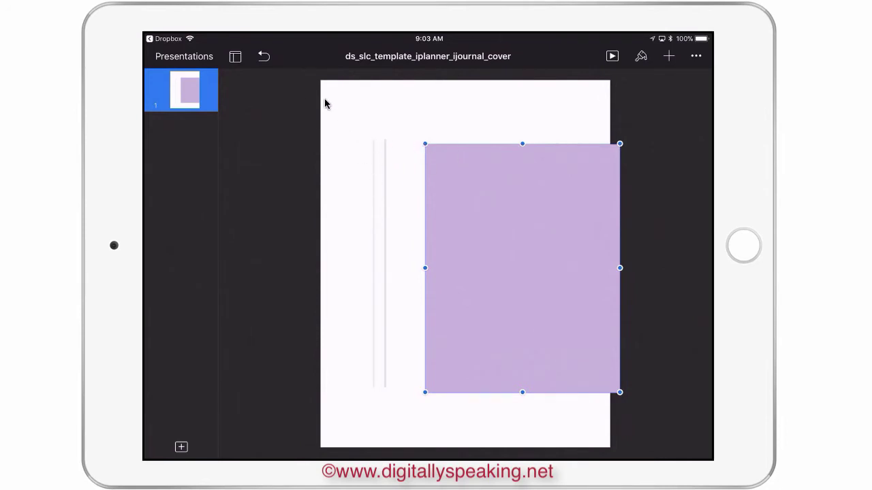
{"action": "left_click", "coordinate": [264, 56]}
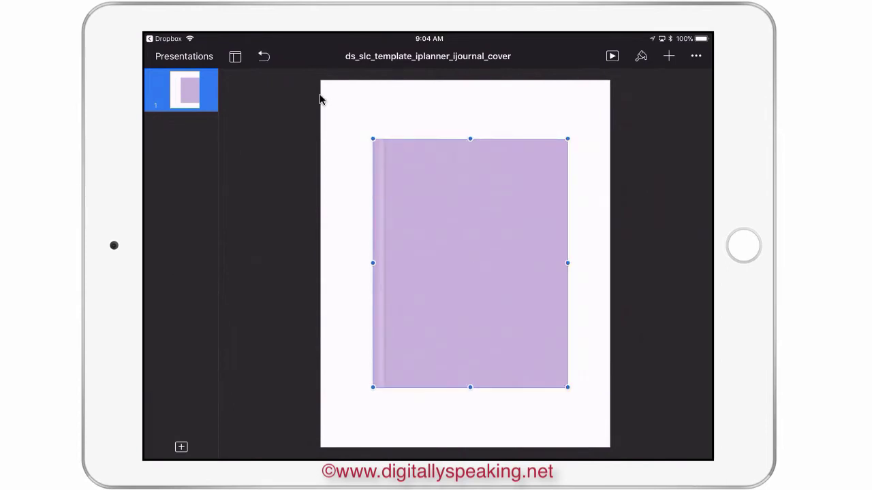
{"action": "left_click", "coordinate": [529, 103]}
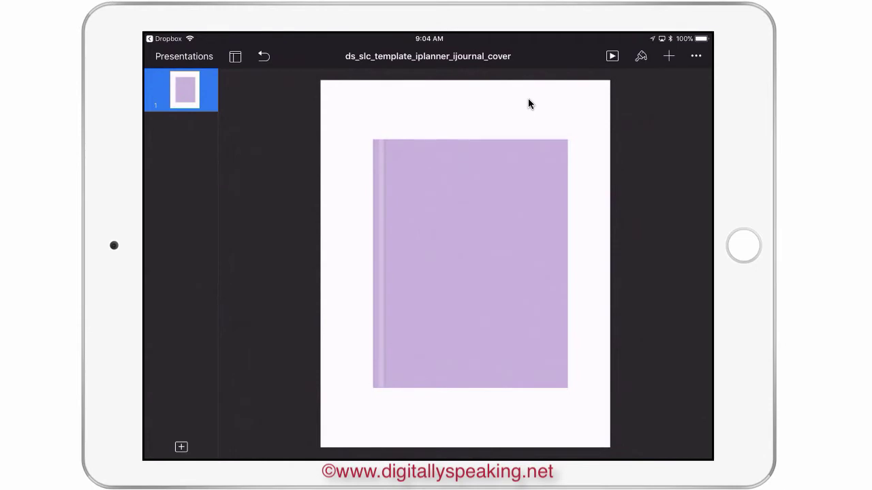
Replace the purple cover image with DS_SLC_Wymsy_Paper_Stripe_01 from the 1_COL_DS_SLC_Wymsy folder
{"action": "left_click", "coordinate": [529, 103]}
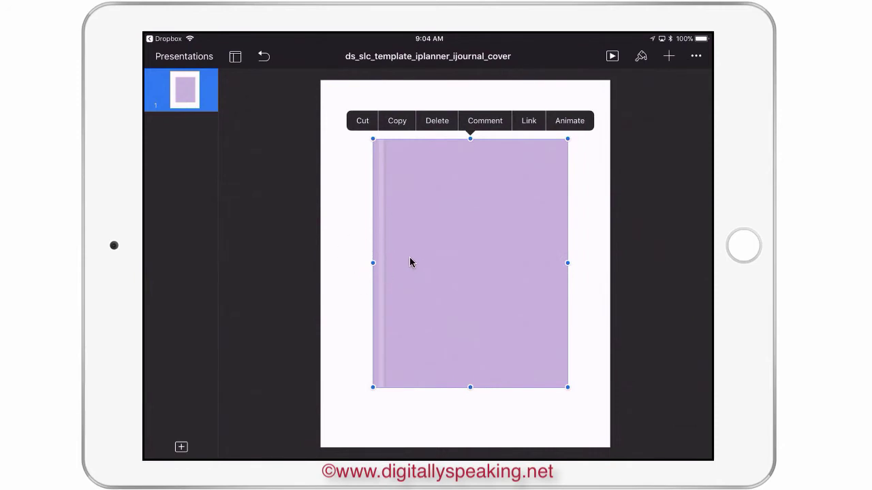
{"action": "left_click", "coordinate": [641, 58]}
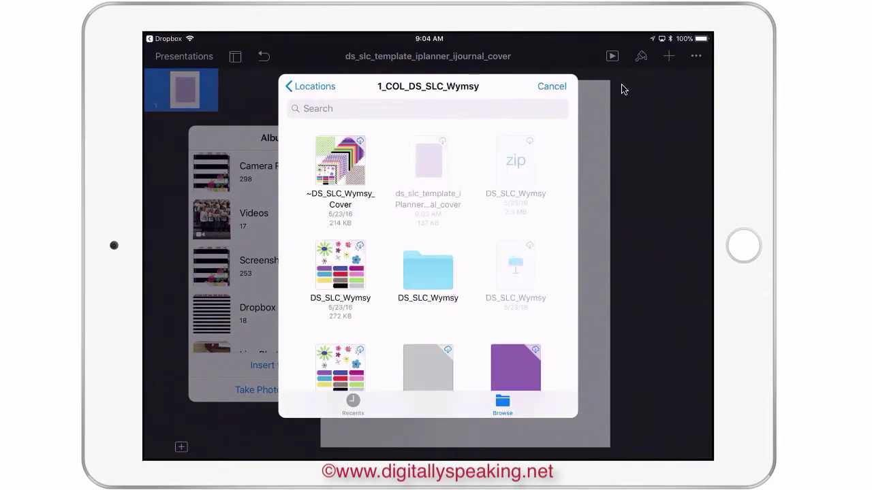
{"action": "scroll", "coordinate": [428, 259], "scroll_direction": "down", "scroll_amount": 1}
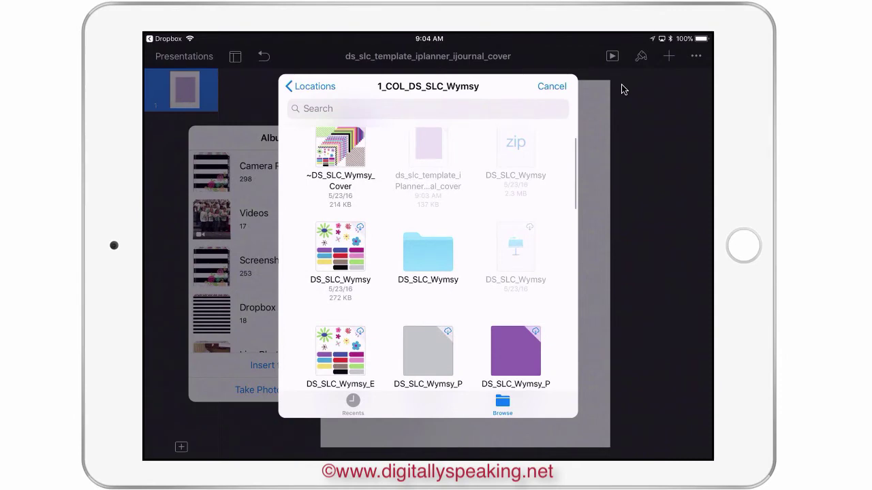
{"action": "scroll", "coordinate": [428, 258], "scroll_direction": "down", "scroll_amount": 5}
{"action": "scroll", "coordinate": [428, 273], "scroll_direction": "down", "scroll_amount": 5}
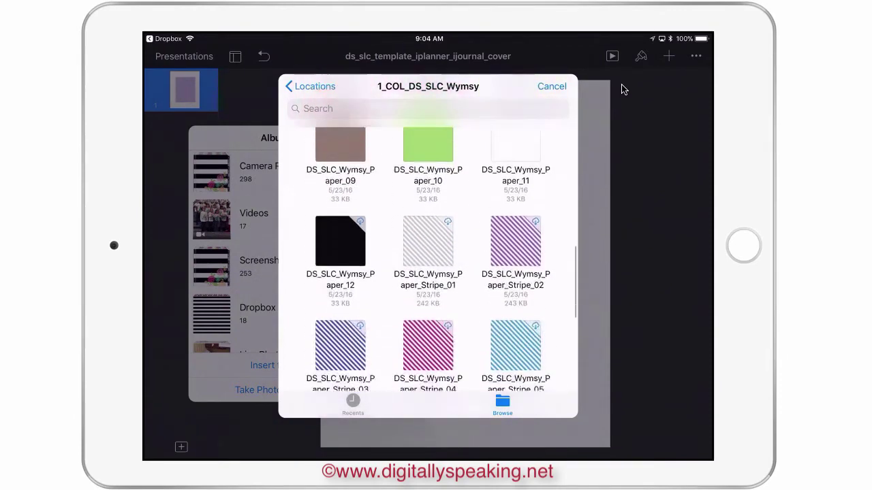
{"action": "scroll", "coordinate": [427, 273], "scroll_direction": "down", "scroll_amount": 5}
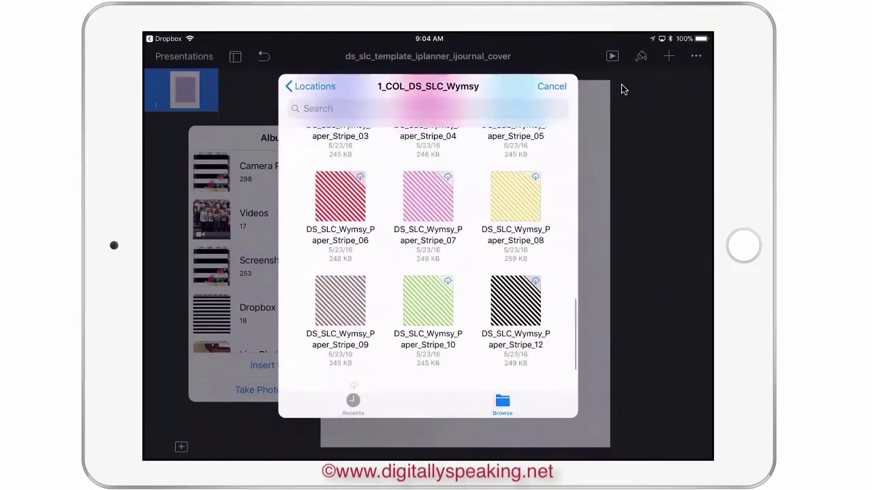
{"action": "scroll", "coordinate": [428, 272], "scroll_direction": "up", "scroll_amount": 5}
{"action": "scroll", "coordinate": [427, 273], "scroll_direction": "up", "scroll_amount": 3}
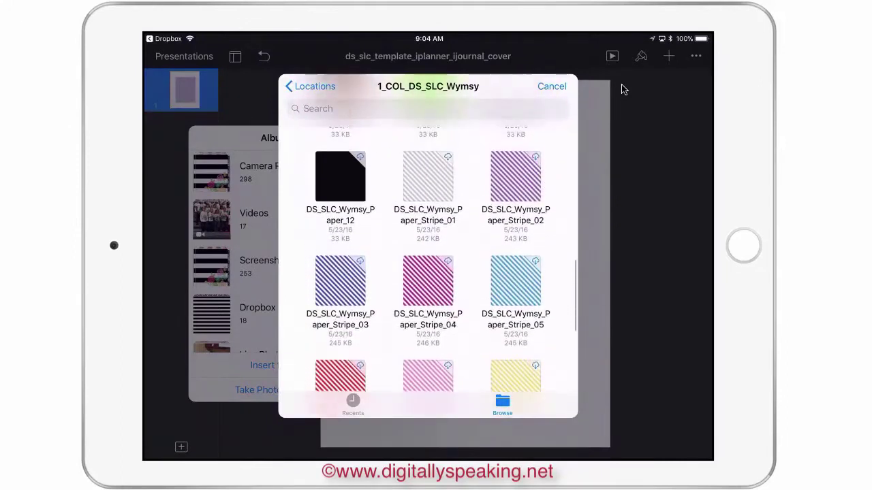
{"action": "scroll", "coordinate": [427, 273], "scroll_direction": "down", "scroll_amount": 1}
{"action": "scroll", "coordinate": [428, 272], "scroll_direction": "up", "scroll_amount": 2}
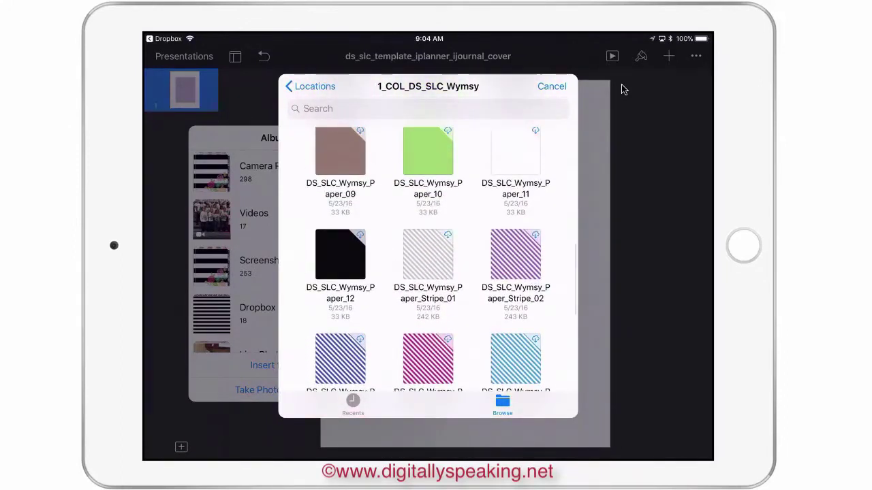
{"action": "left_click", "coordinate": [438, 258]}
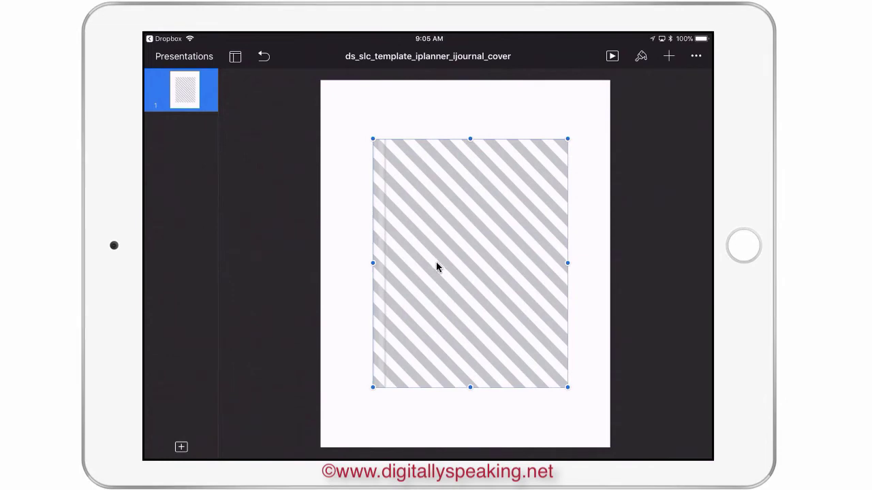
Enlarge the striped paper inside the cover's mask to widen the stripes, and reposition it within the cover outline
{"action": "double_click", "coordinate": [436, 266]}
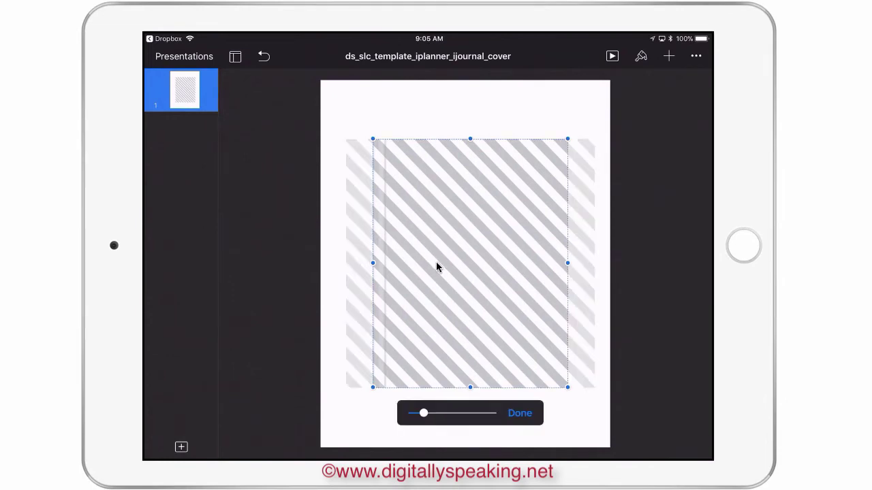
{"action": "left_click_drag", "start_coordinate": [423, 413], "coordinate": [479, 413]}
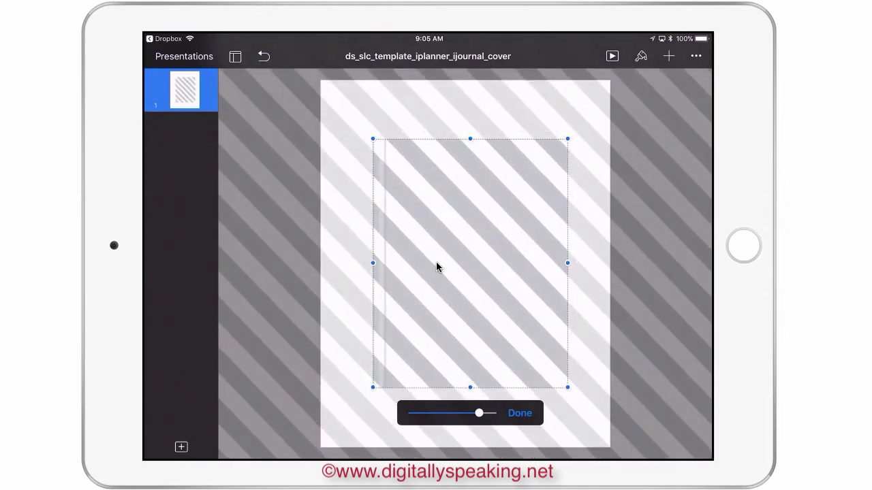
{"action": "left_click", "coordinate": [438, 267]}
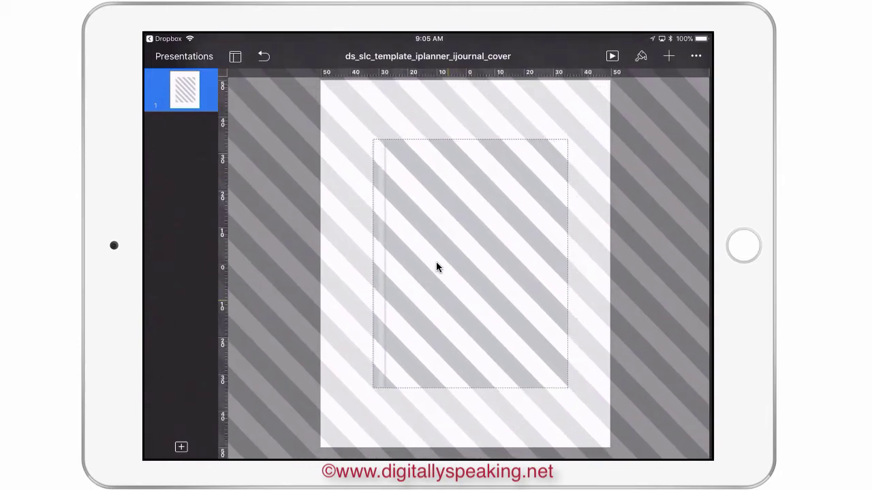
{"action": "double_click", "coordinate": [437, 267]}
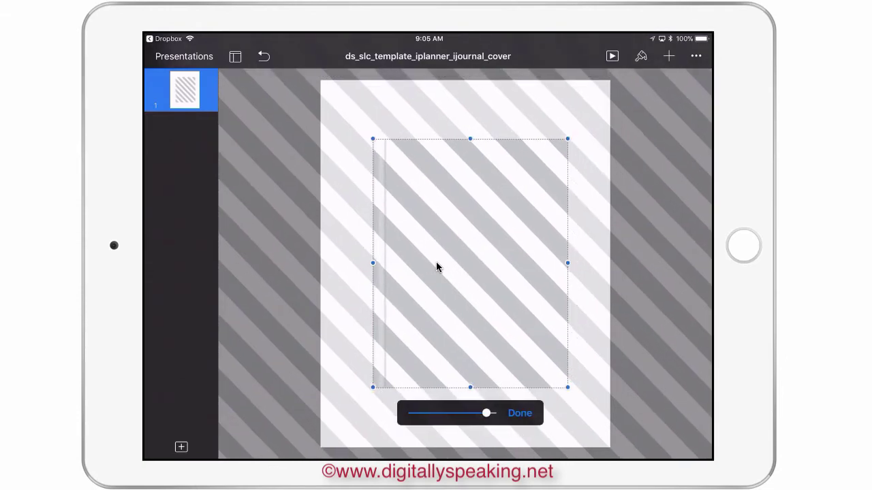
{"action": "left_click", "coordinate": [437, 267]}
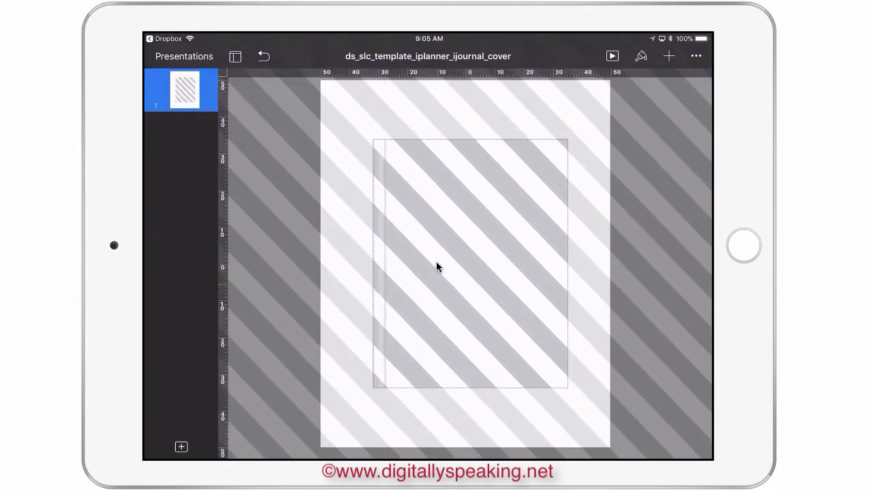
{"action": "double_click", "coordinate": [437, 266]}
{"action": "left_click", "coordinate": [437, 266]}
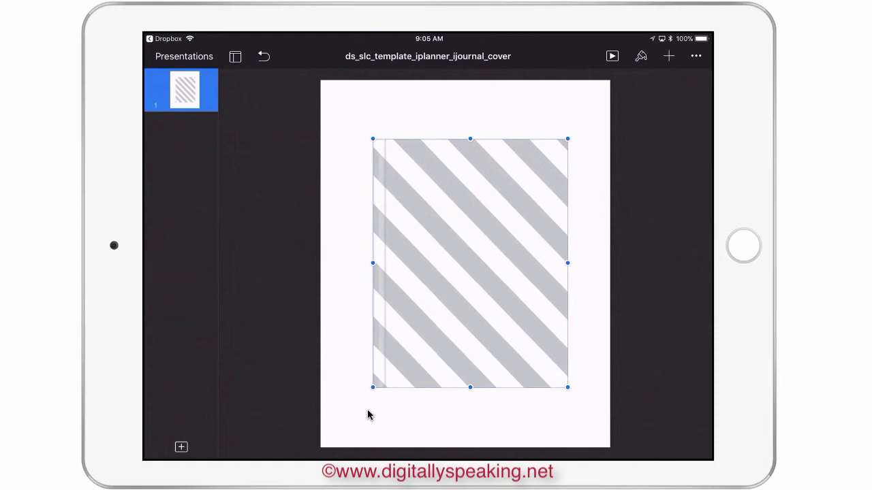
Open the ds_slc_iDesign_wymsy presentation and browse iCloud Drive's Keynote folder for an image to replace the large green flower on slide 2
{"action": "left_click", "coordinate": [184, 56]}
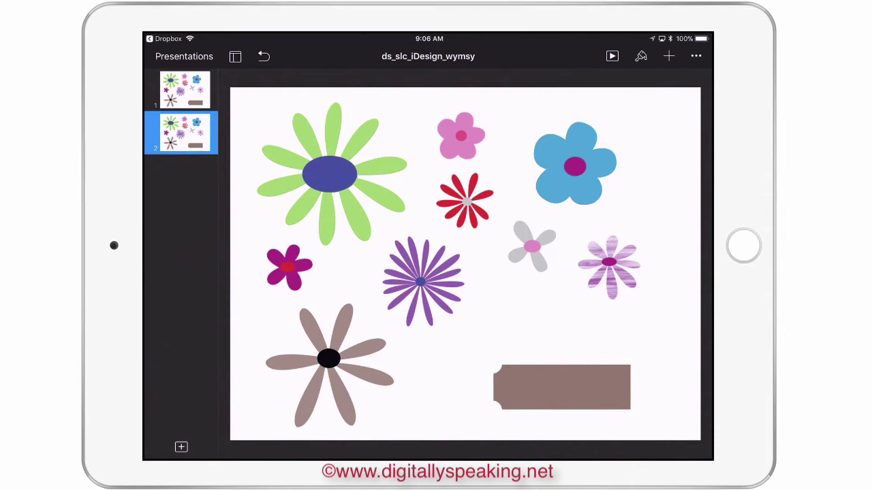
{"action": "left_click", "coordinate": [331, 174]}
{"action": "left_click", "coordinate": [332, 174]}
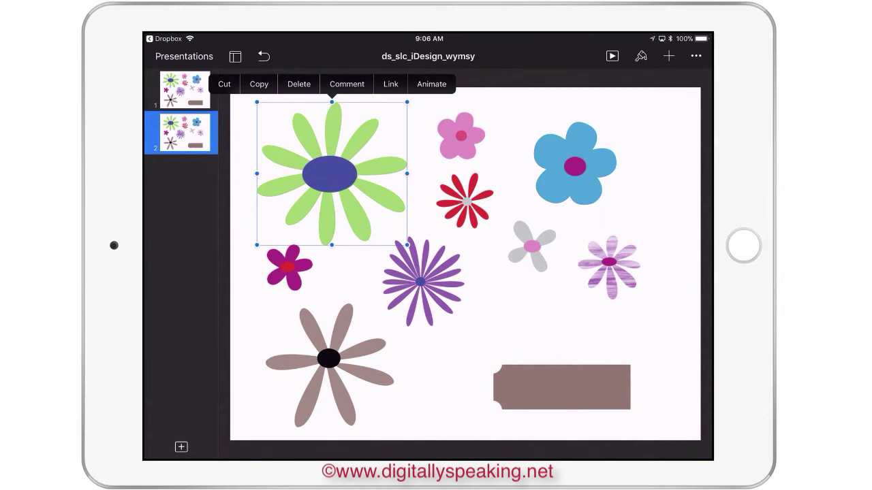
{"action": "left_click", "coordinate": [641, 56]}
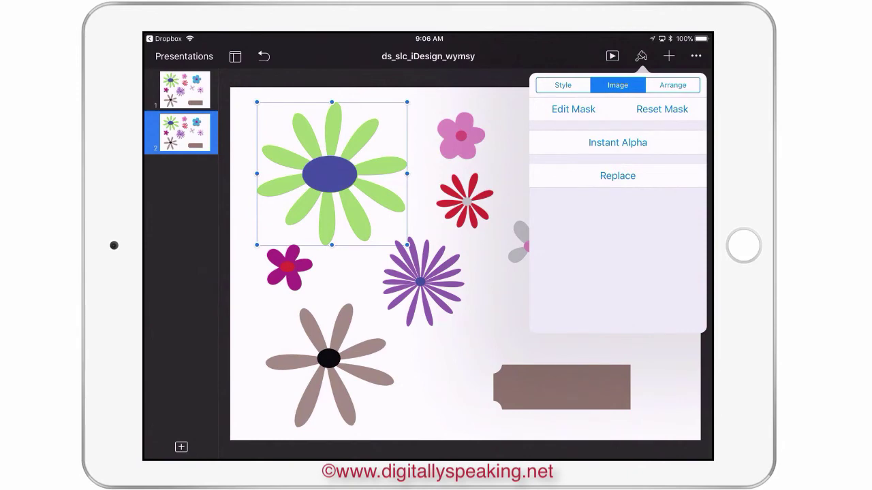
{"action": "left_click", "coordinate": [617, 176]}
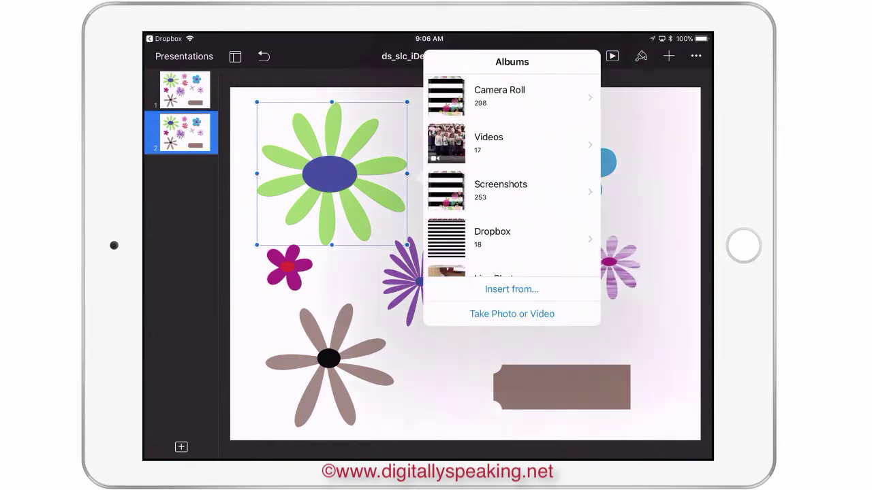
{"action": "left_click", "coordinate": [511, 289]}
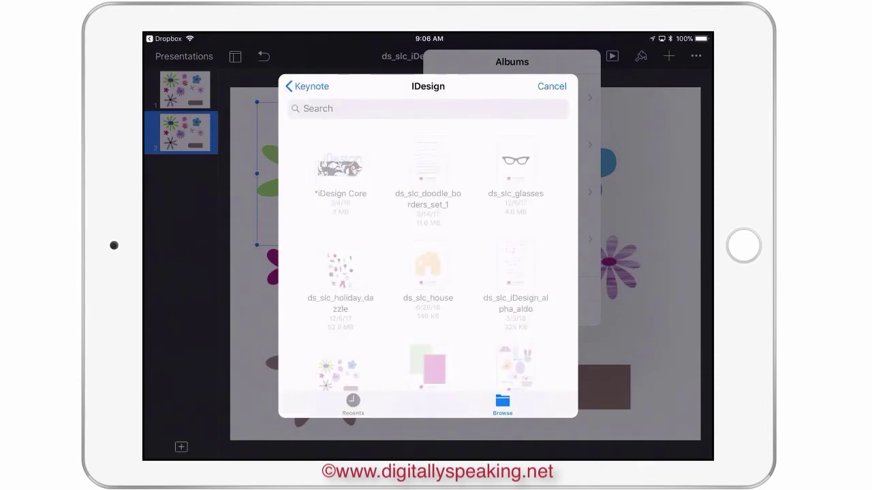
{"action": "left_click", "coordinate": [307, 86]}
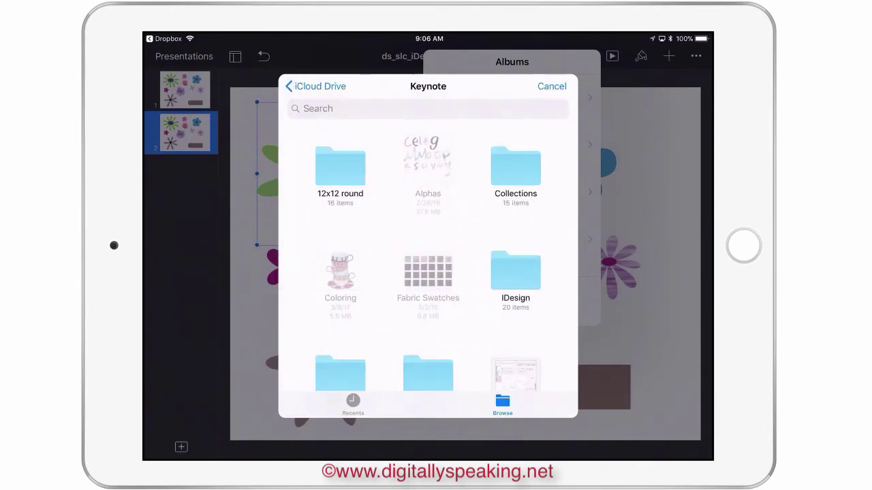